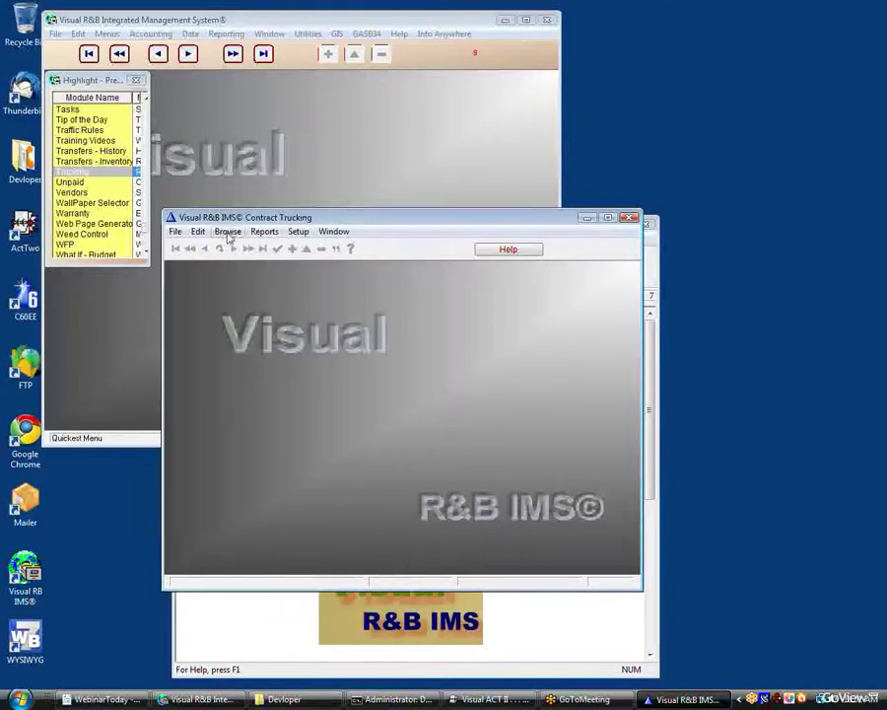
# - Open the Jersey Pit -N record for editing from the Quarry/Gravel Pits setup list
pyautogui.click(231, 231)
pyautogui.press('Right')
pyautogui.moveTo(236, 233)
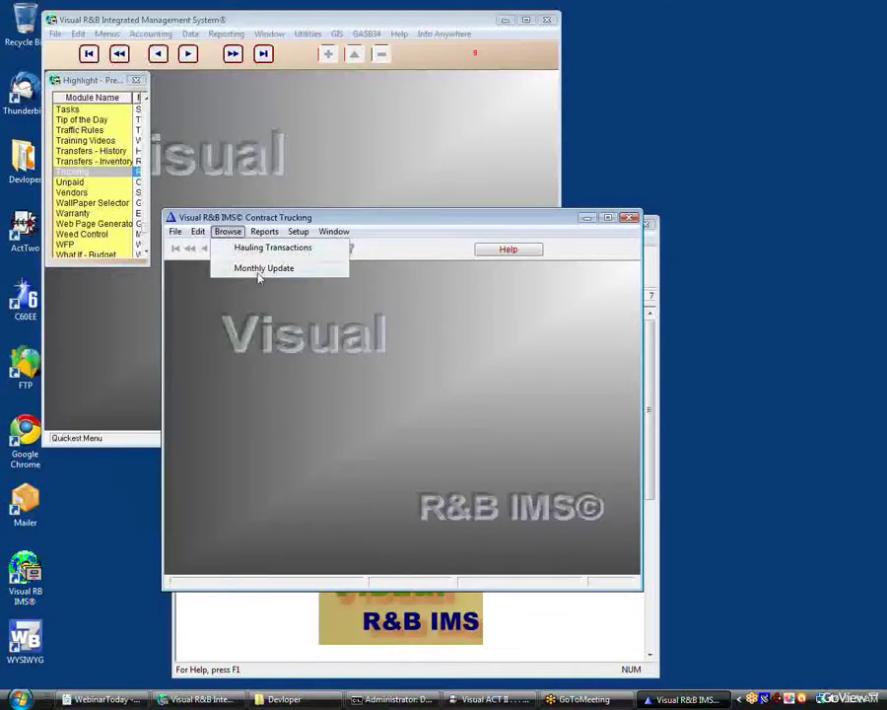
pyautogui.moveTo(297, 231)
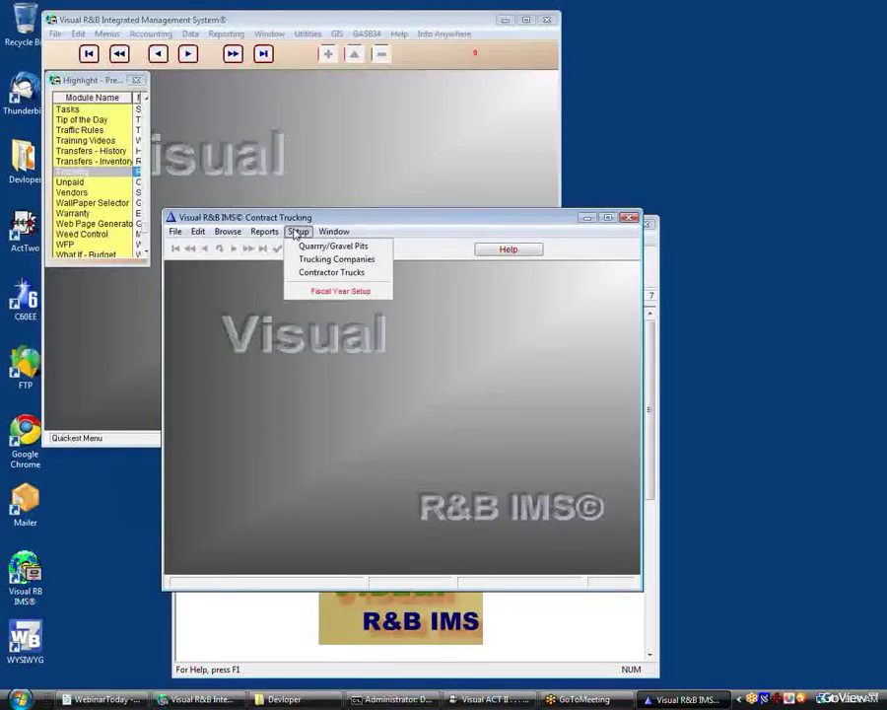
pyautogui.press('Down')
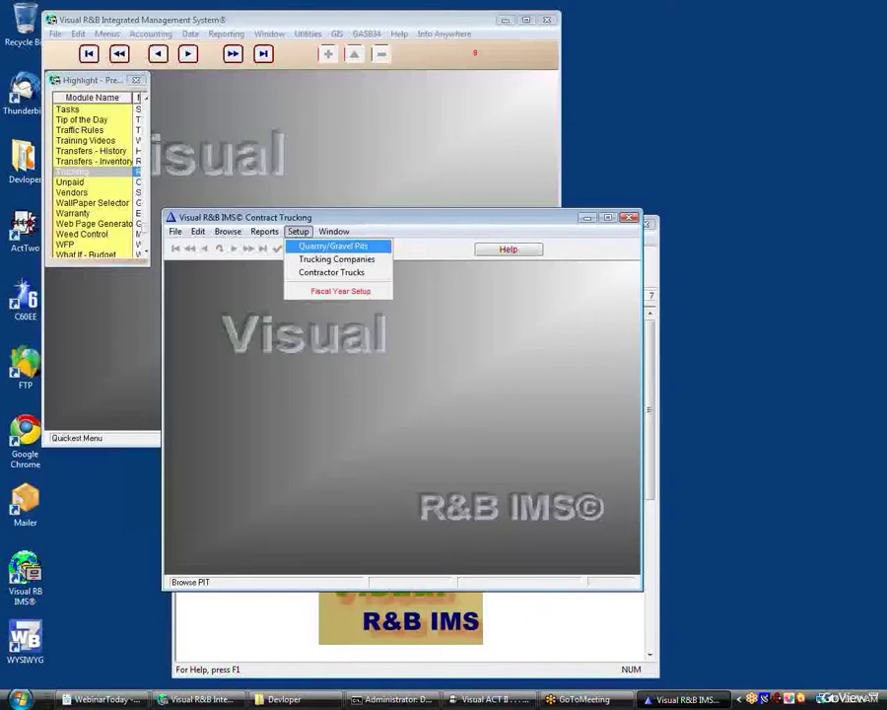
pyautogui.press('Return')
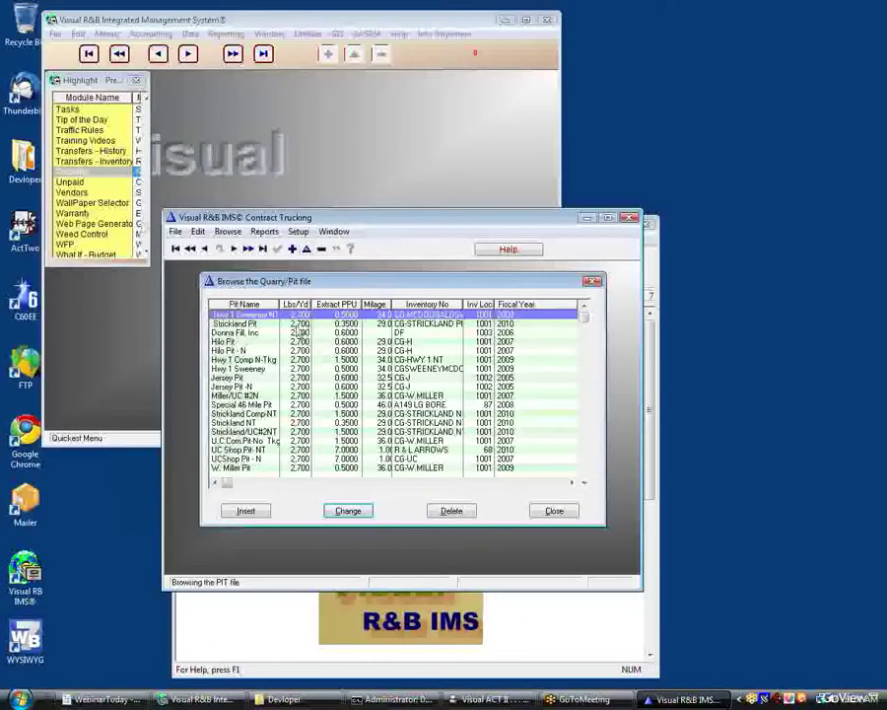
pyautogui.press('Down')
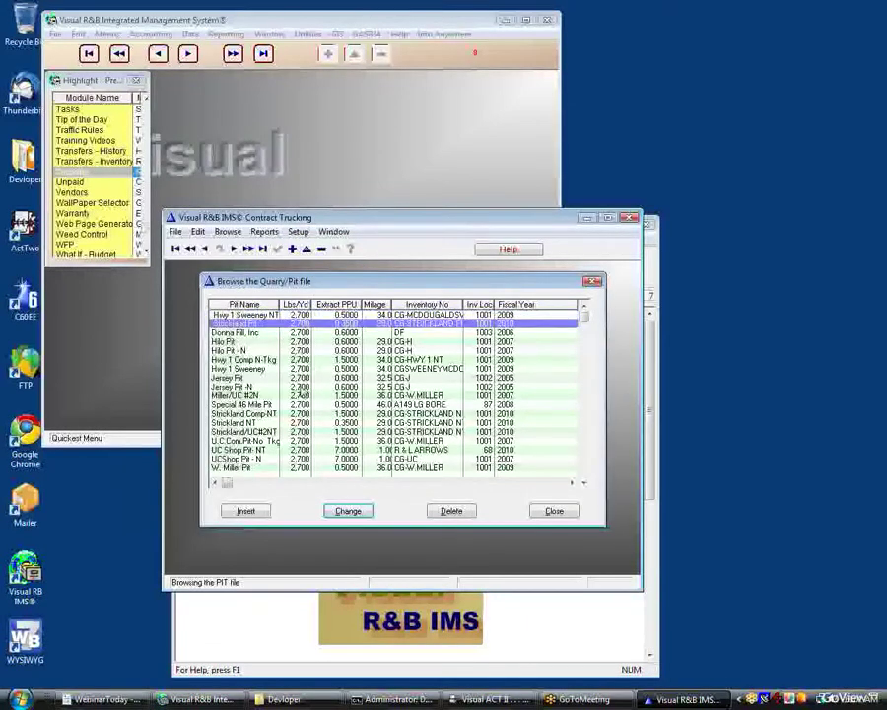
pyautogui.click(301, 391)
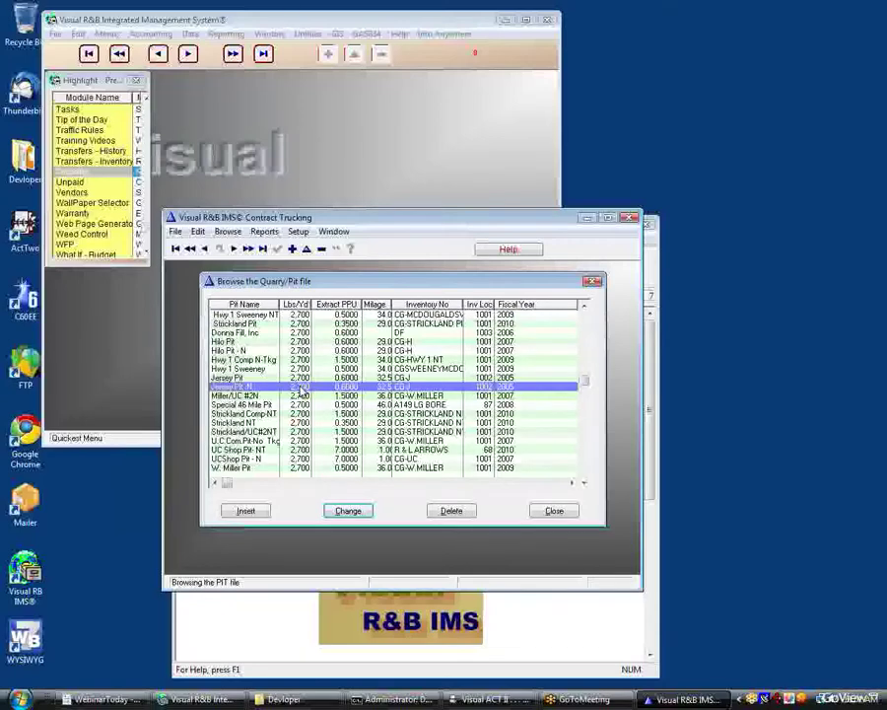
pyautogui.doubleClick(301, 391)
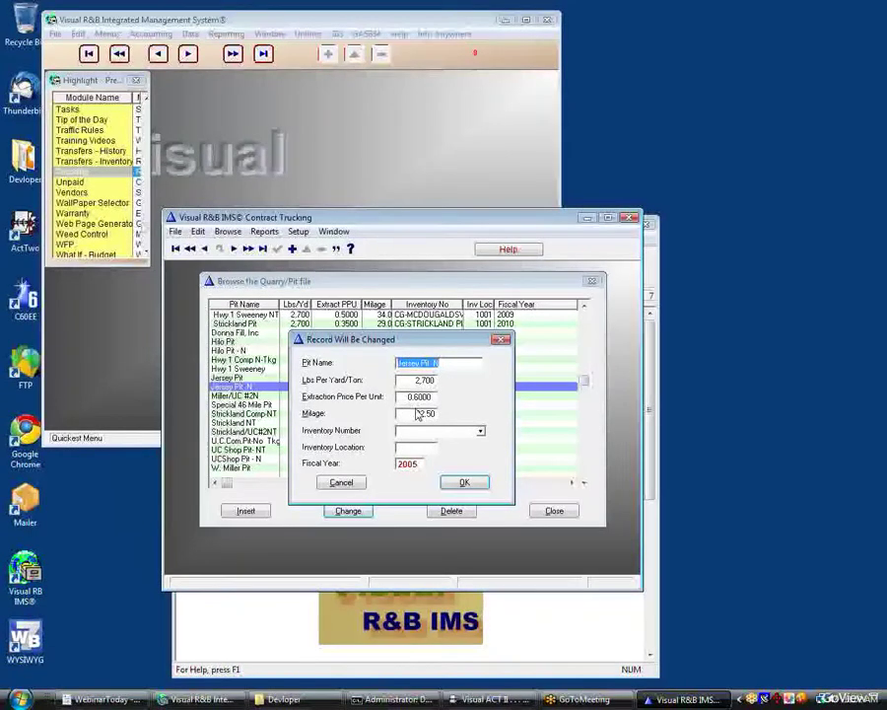
# - Set the Jersey Pit -N record's fiscal year to 2010, save it and close the pit list
pyautogui.click(480, 431)
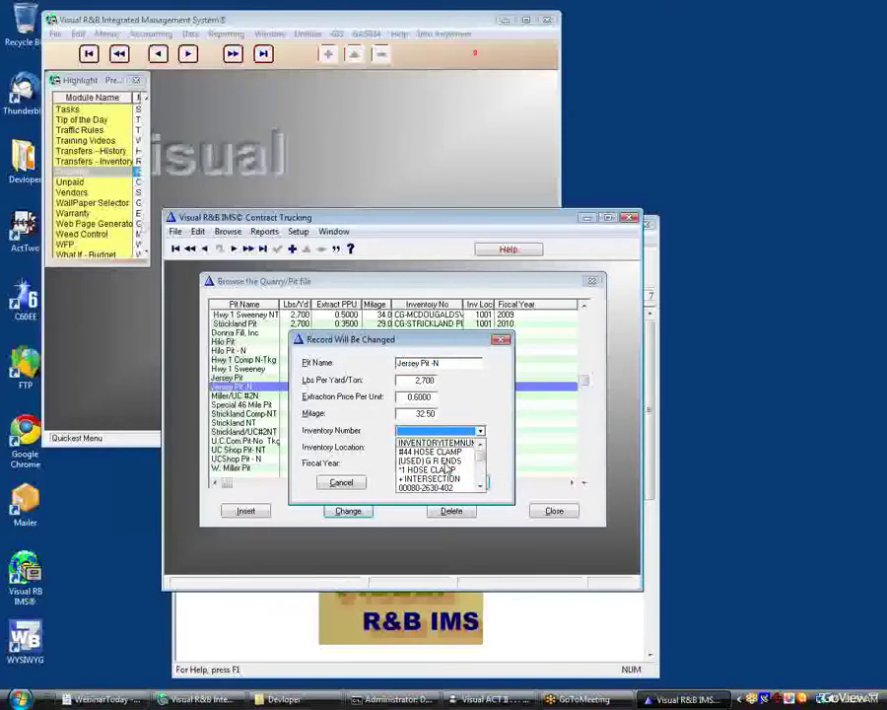
pyautogui.click(453, 412)
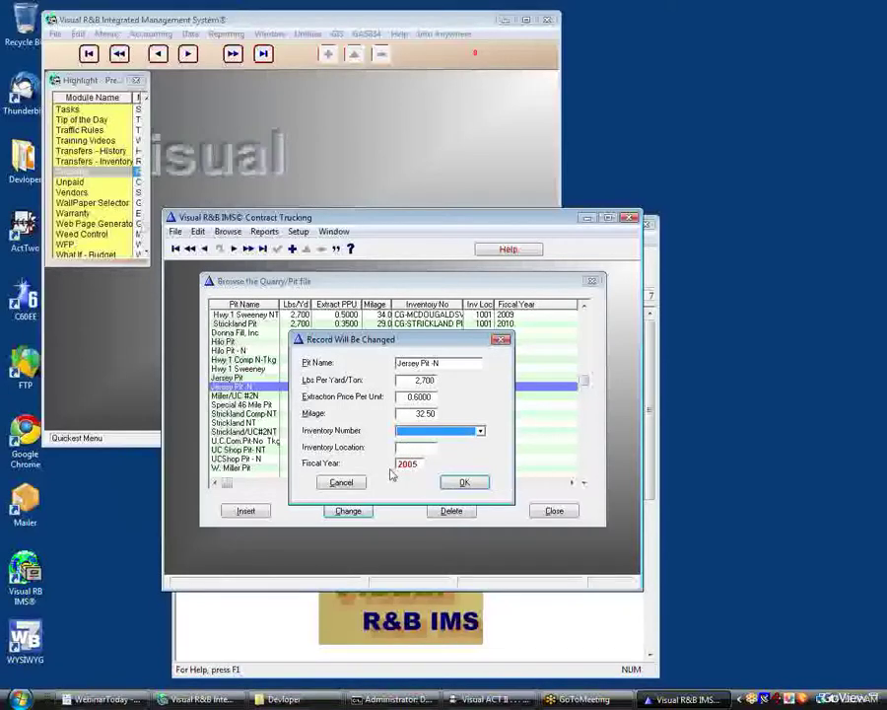
pyautogui.moveTo(407, 463); pyautogui.dragTo(431, 467)
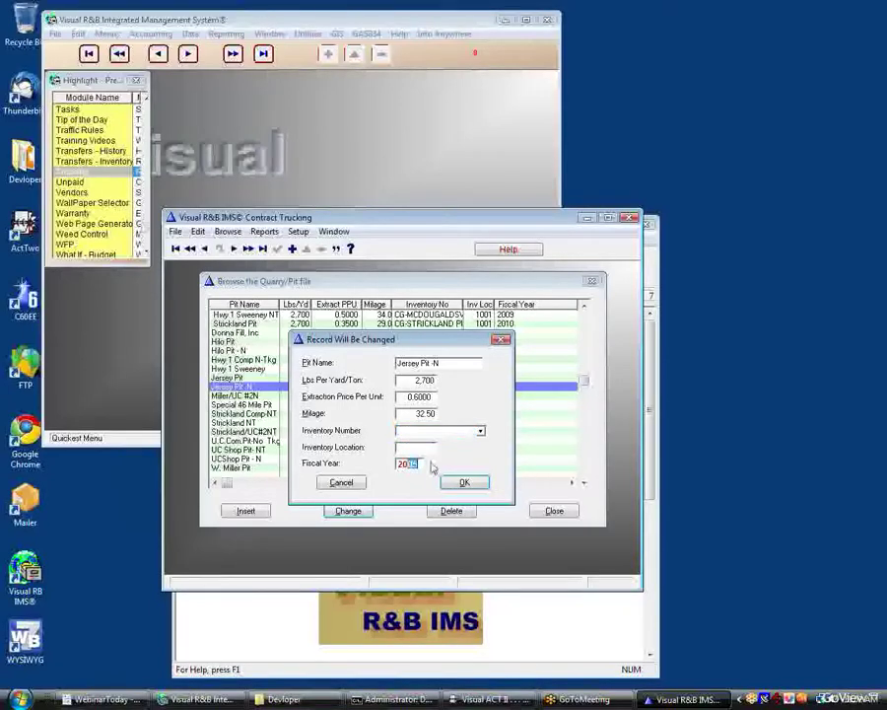
pyautogui.write('10')
pyautogui.click(456, 483)
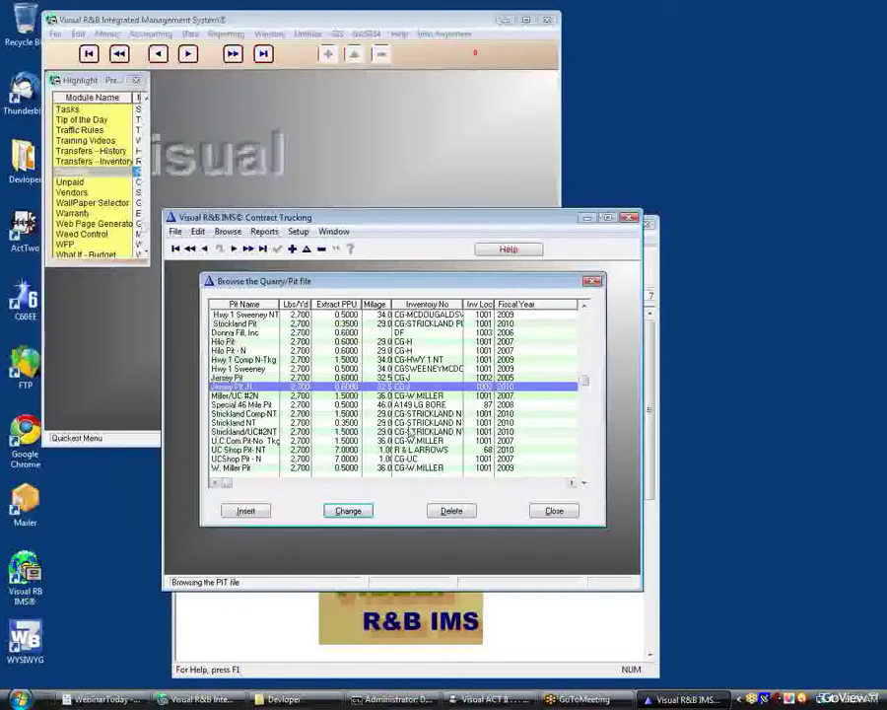
pyautogui.click(591, 281)
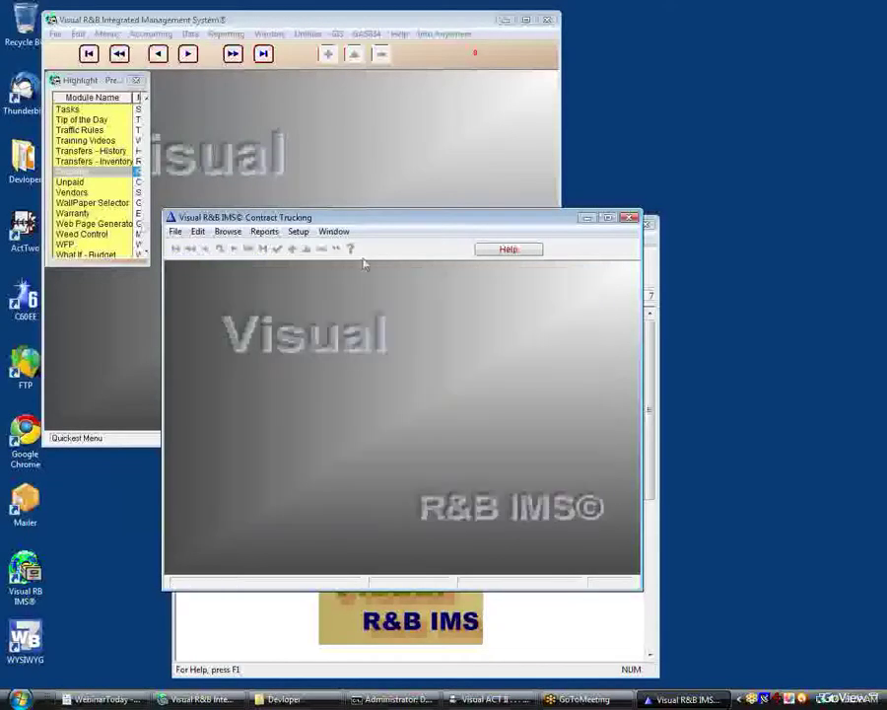
# - Open the Blann Tk/WCA No Tkg record in the Trucking Companies setup and bring up its truck list
pyautogui.click(297, 231)
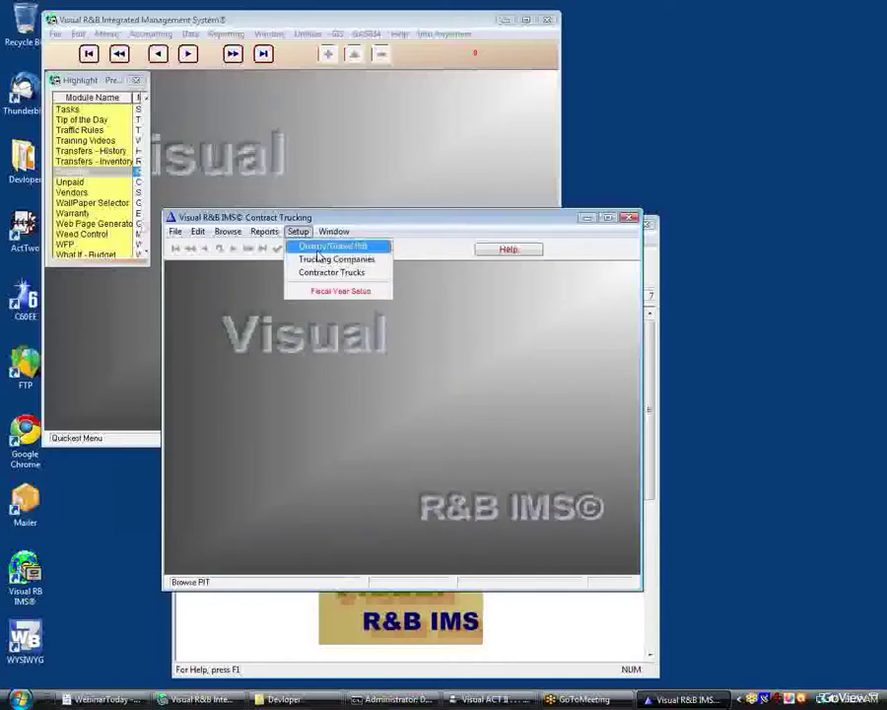
pyautogui.click(317, 259)
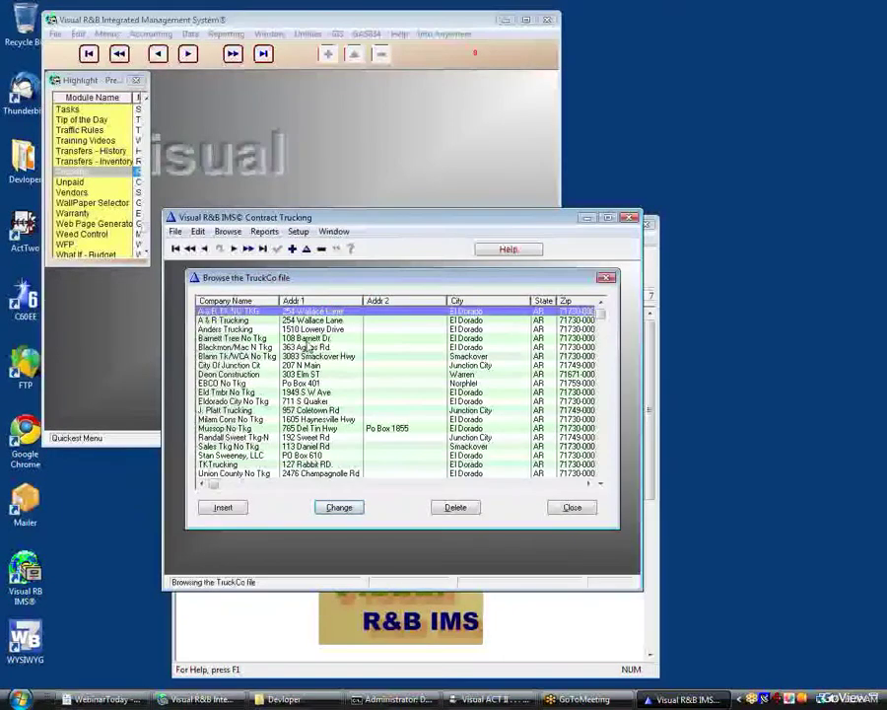
pyautogui.doubleClick(310, 355)
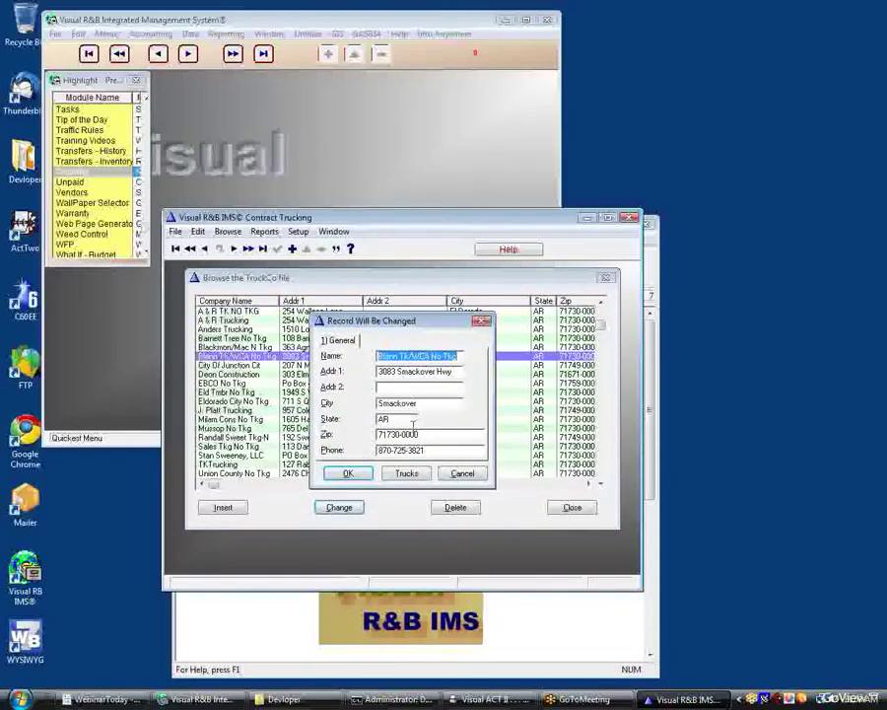
pyautogui.click(408, 474)
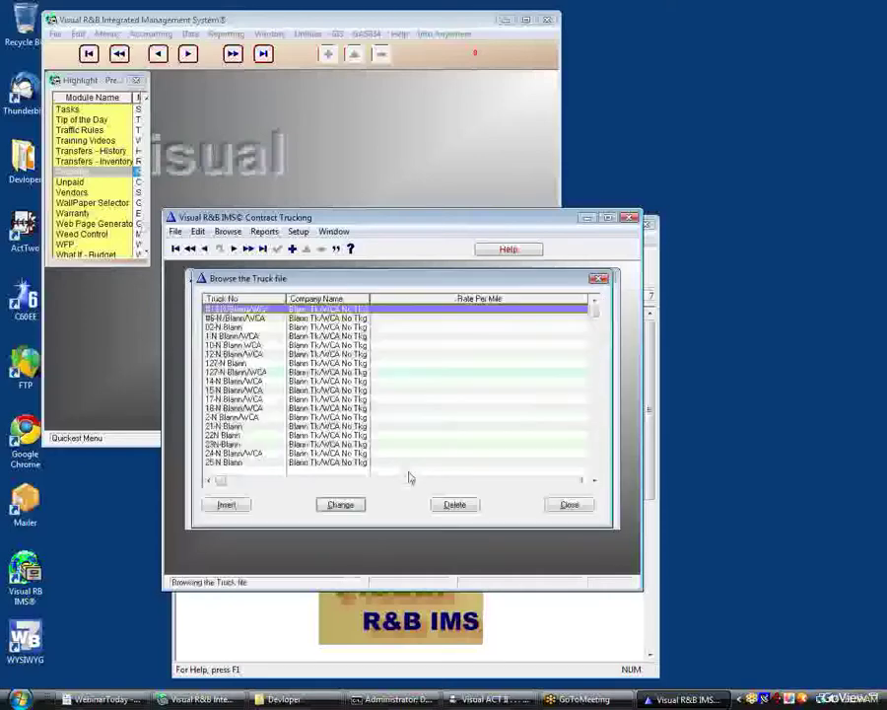
# - View the record of truck 1-N Blann/WCA without changes and return to the trucking company list
pyautogui.doubleClick(341, 337)
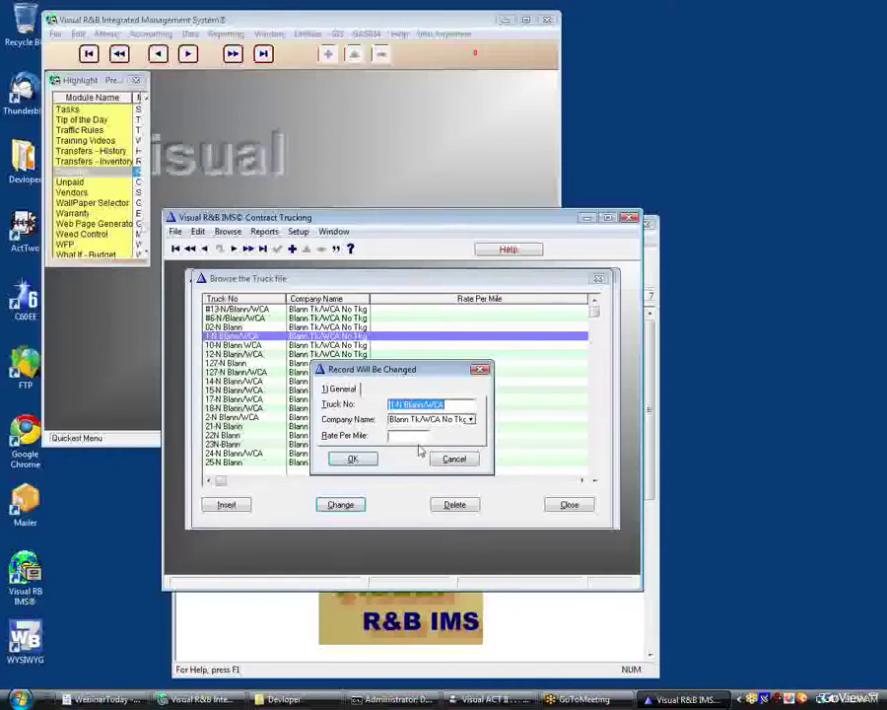
pyautogui.click(455, 458)
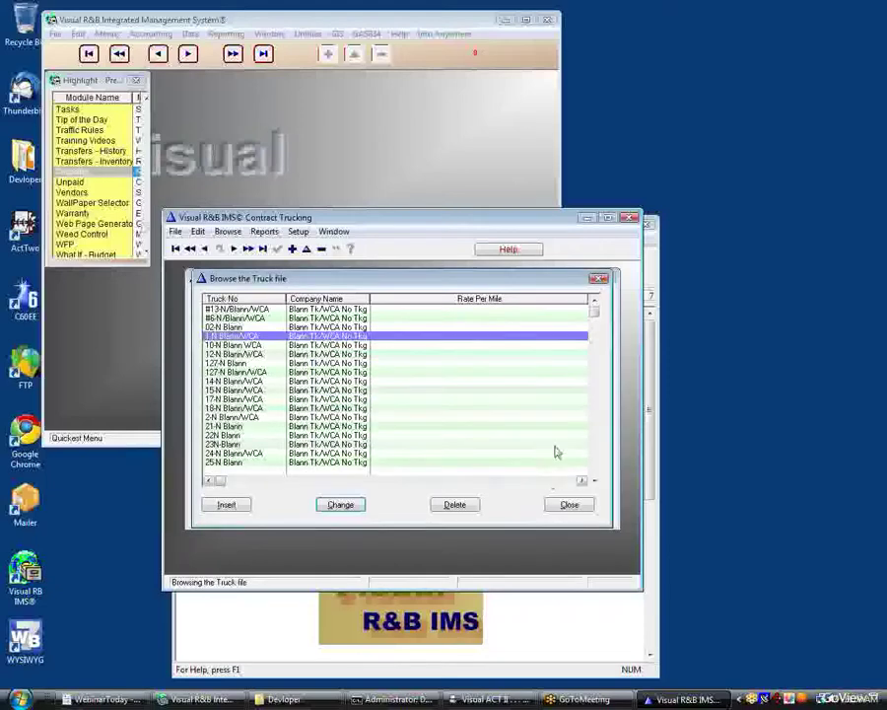
pyautogui.click(575, 506)
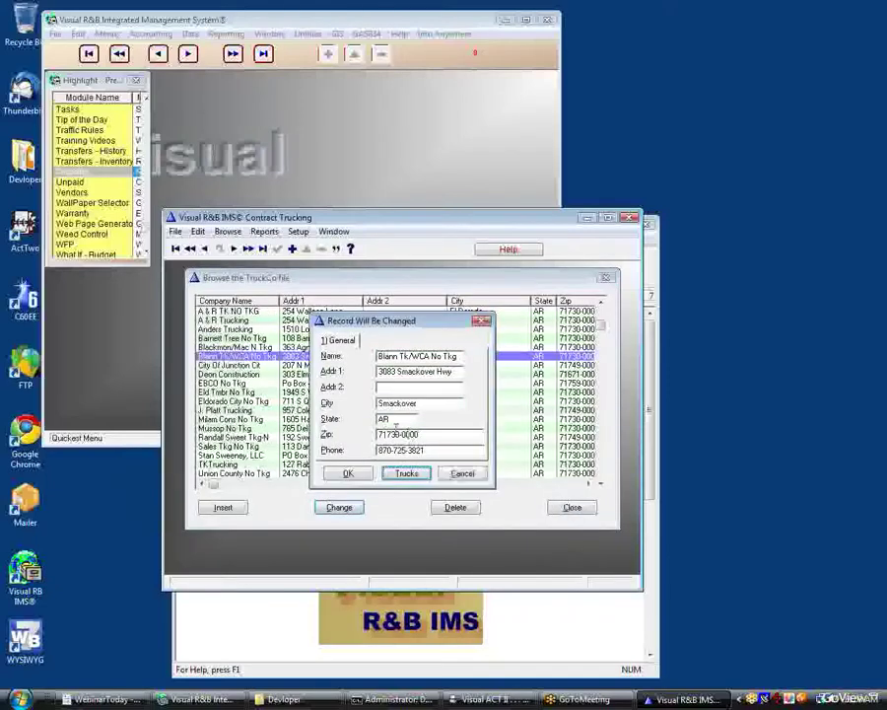
pyautogui.click(347, 474)
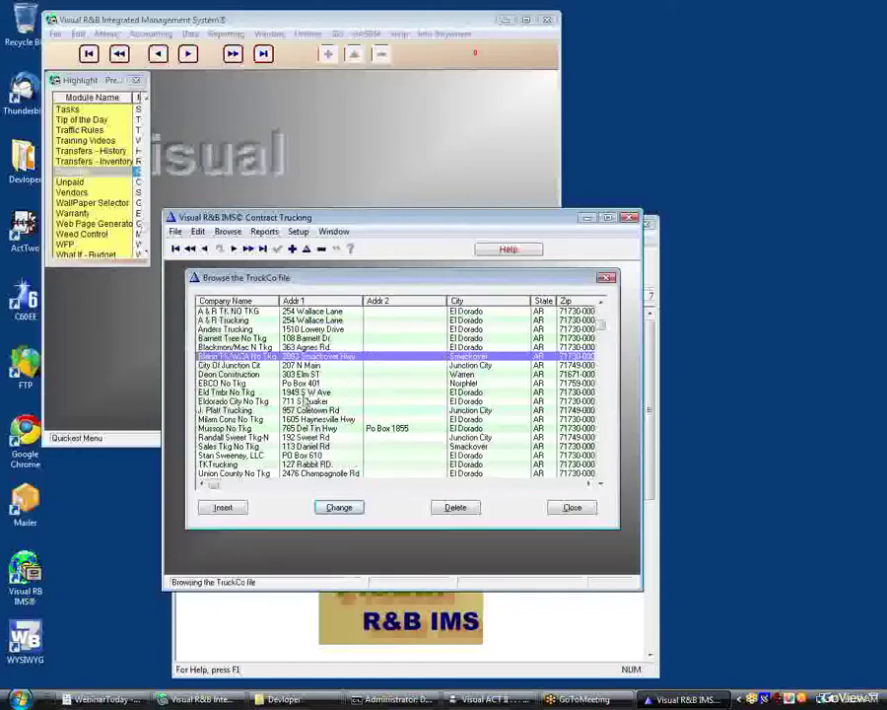
# - View the Blackmon/Mac N Tkg company record without changes and close the trucking company list
pyautogui.press('Up')
pyautogui.press('Return')
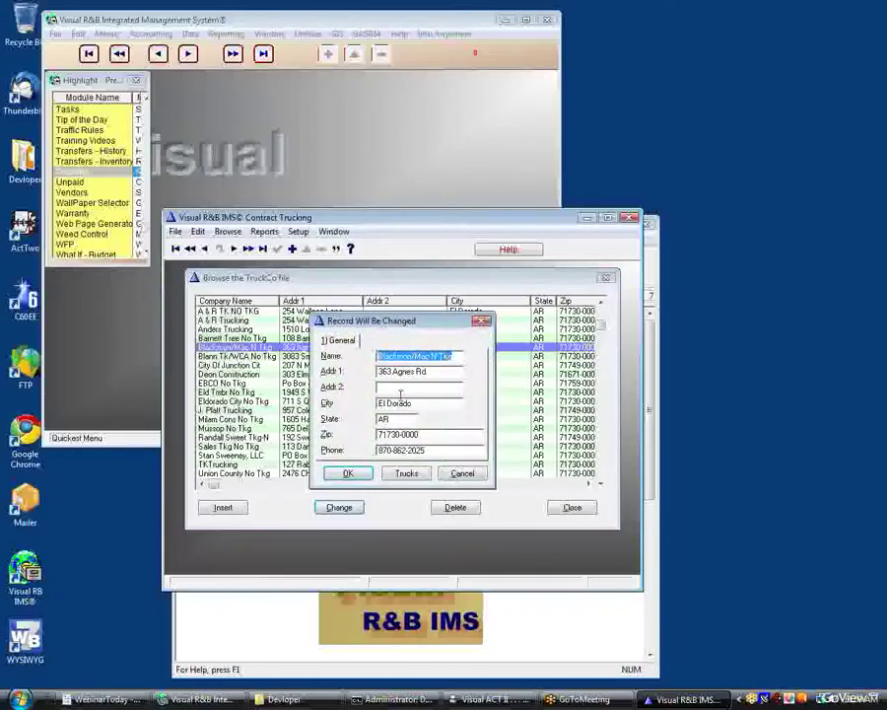
pyautogui.click(459, 473)
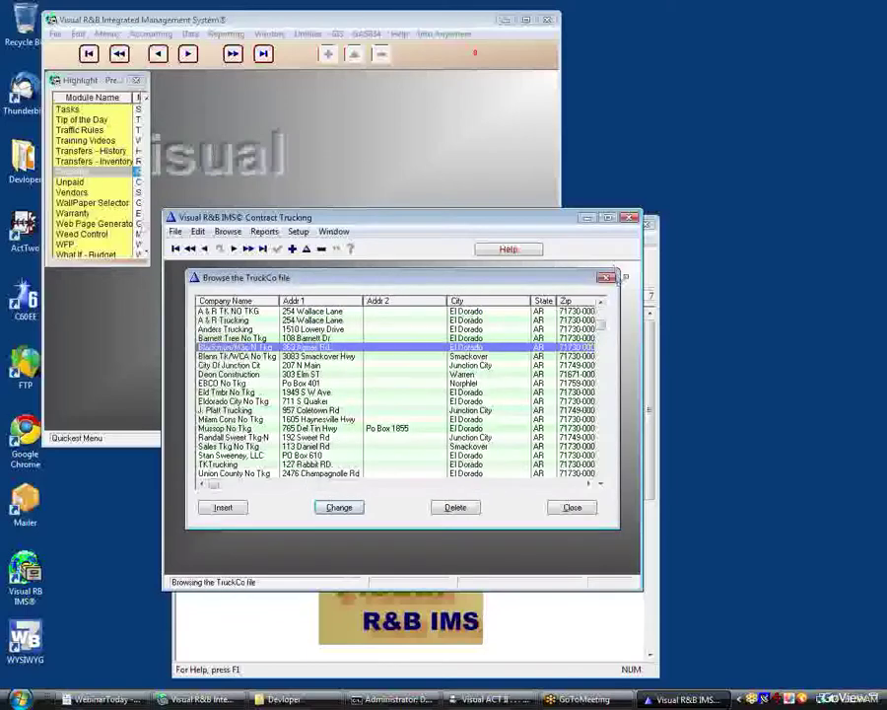
pyautogui.click(606, 278)
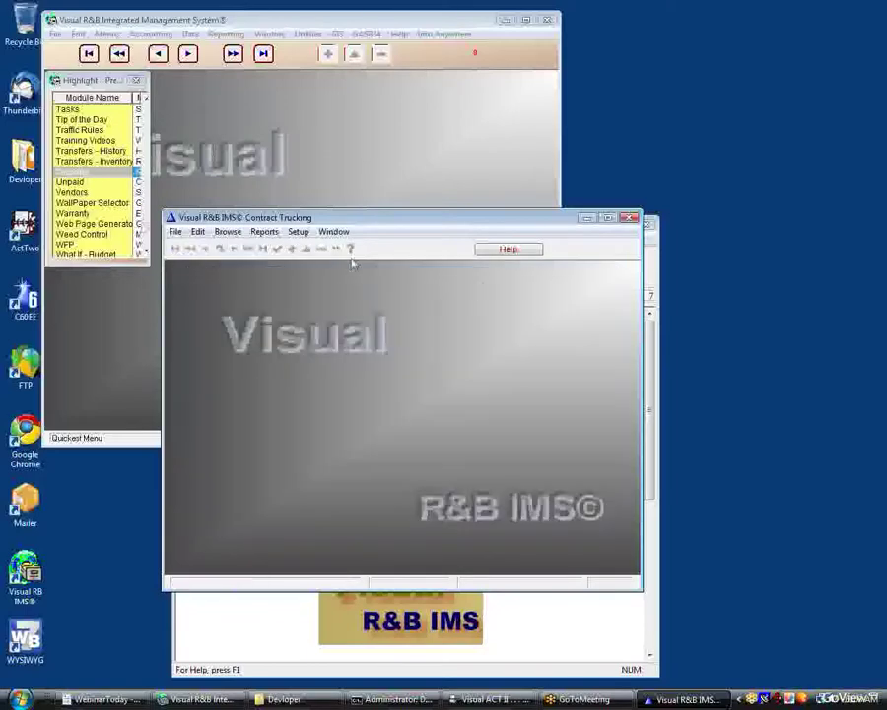
# - Review ticket 1039 in the hauling transactions, including the truck number choices, and close the ticket list
pyautogui.click(299, 232)
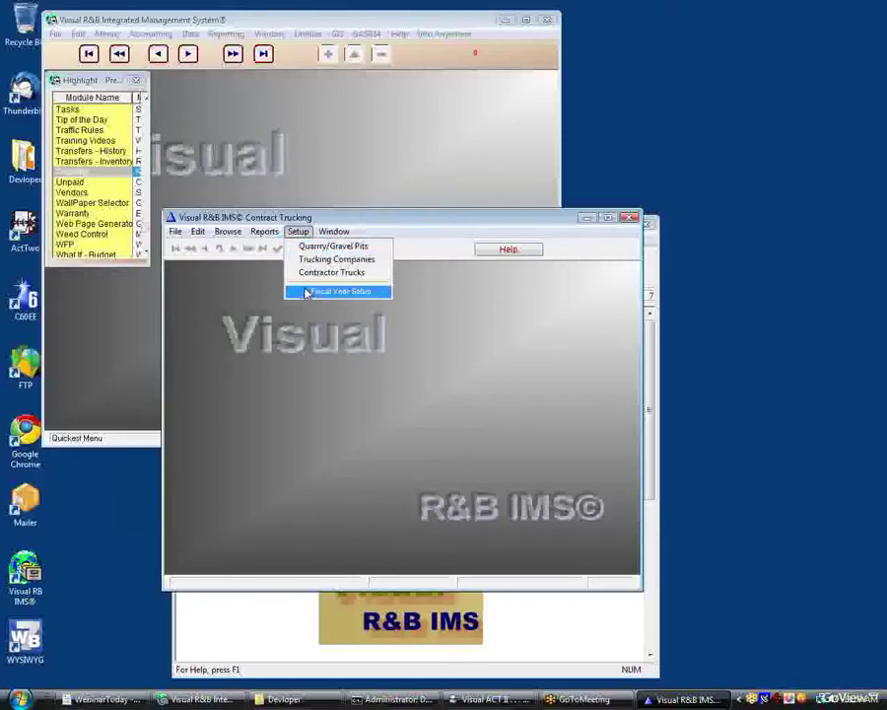
pyautogui.moveTo(228, 233)
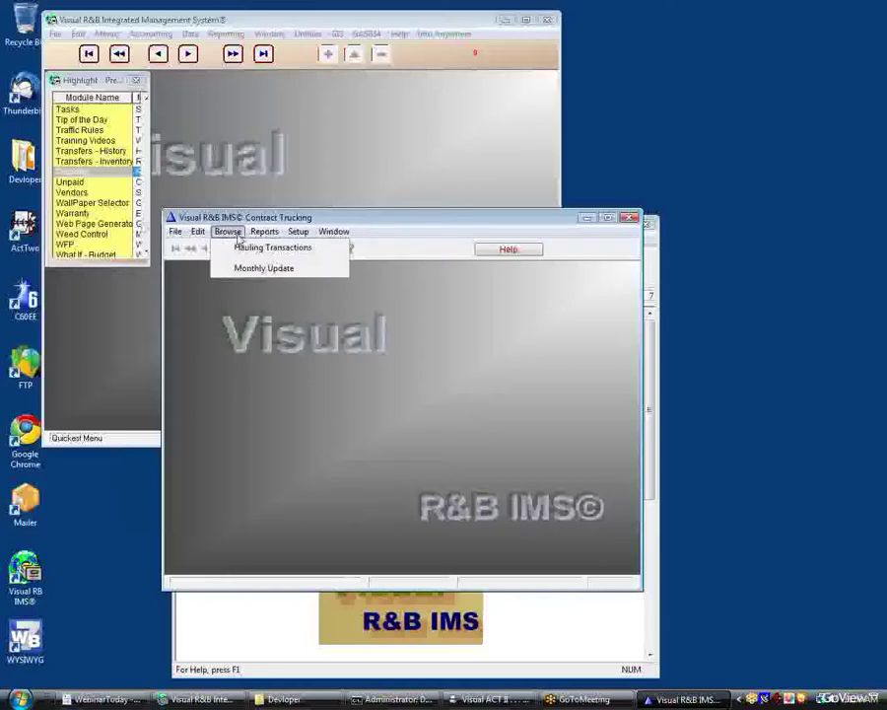
pyautogui.click(244, 250)
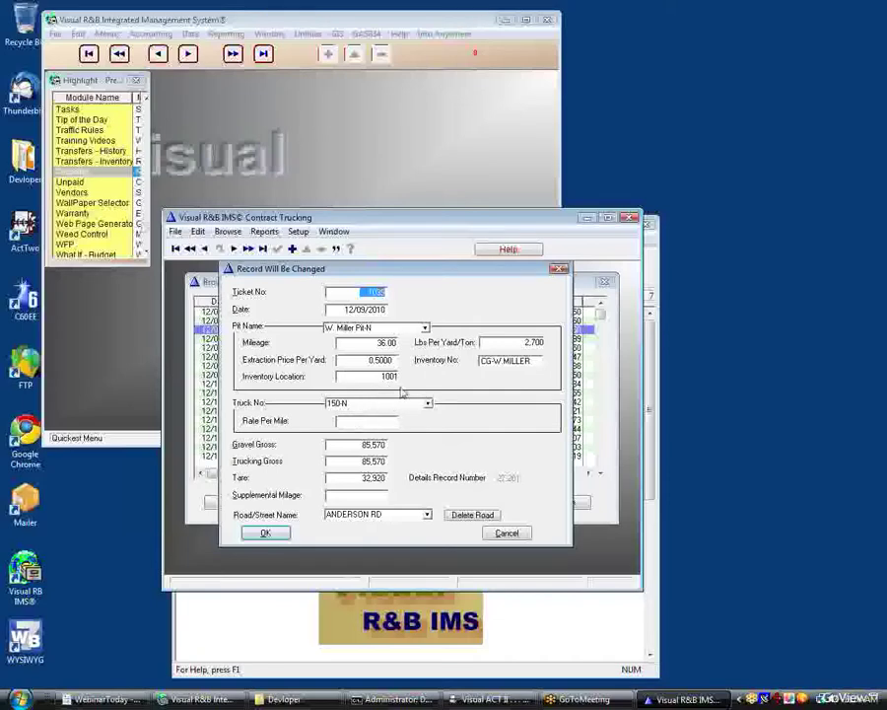
pyautogui.click(427, 405)
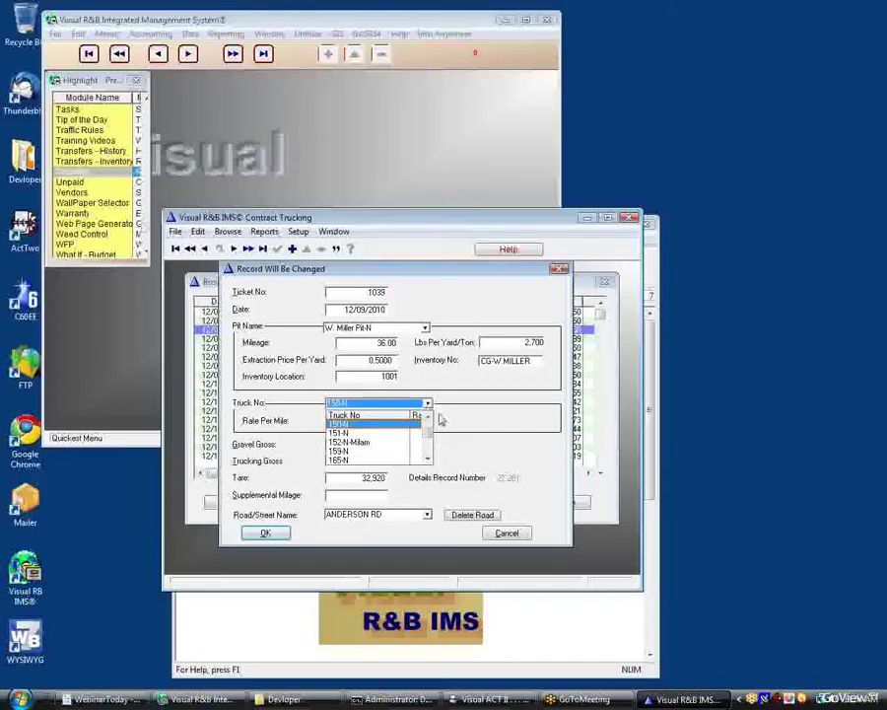
pyautogui.click(460, 388)
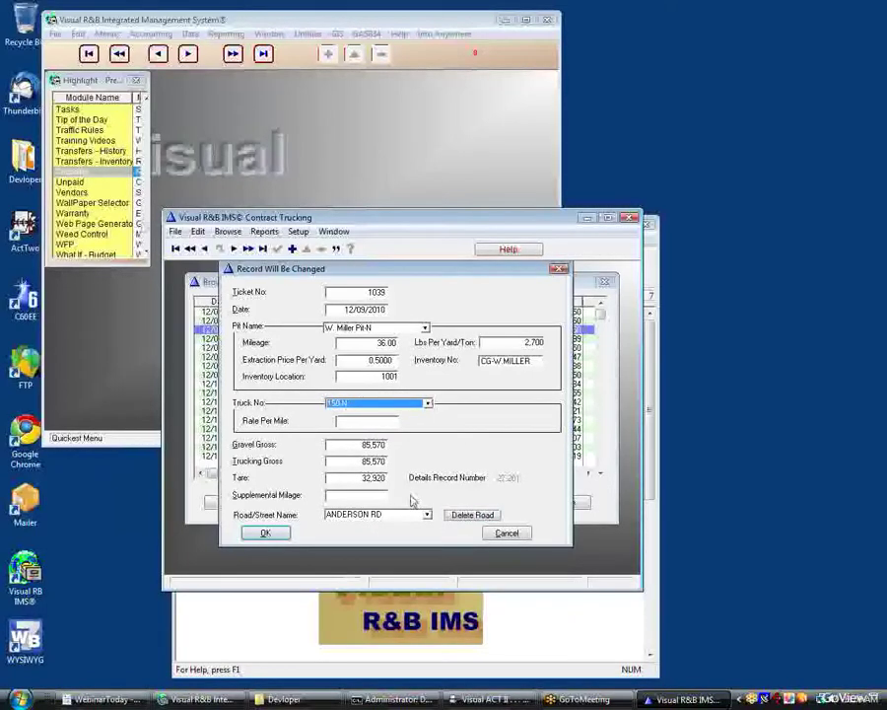
pyautogui.click(277, 532)
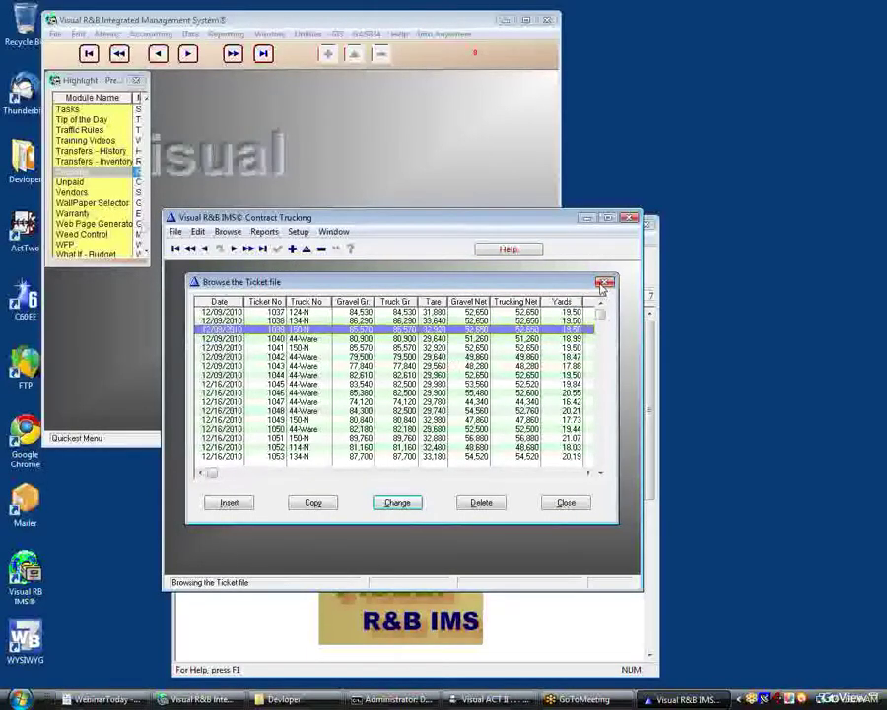
pyautogui.click(603, 283)
# - View the Monthly Update dialog for posting details of tickets assigned to a road, without running it
pyautogui.click(228, 233)
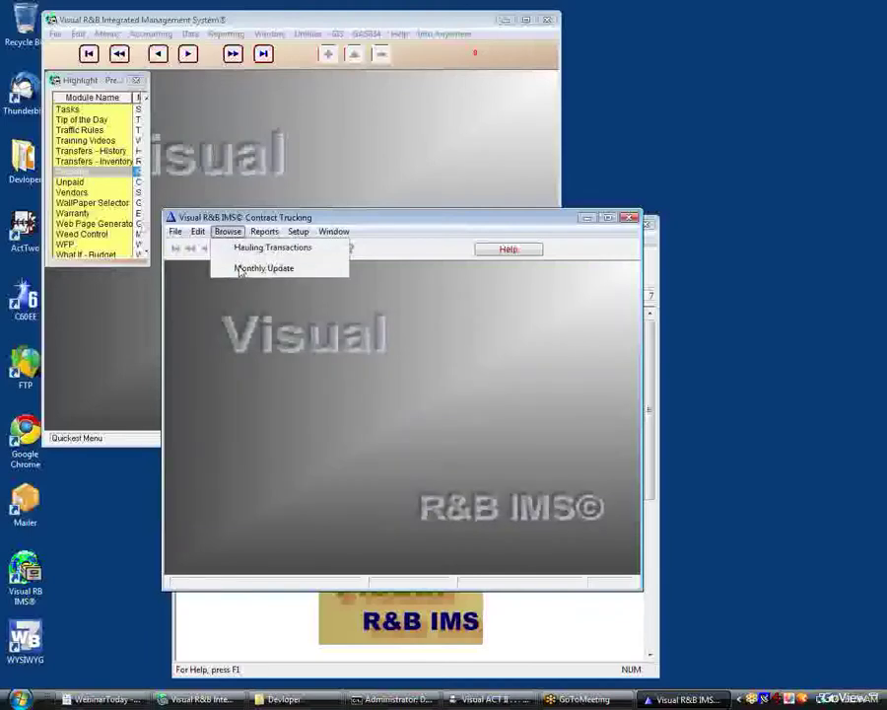
pyautogui.click(242, 269)
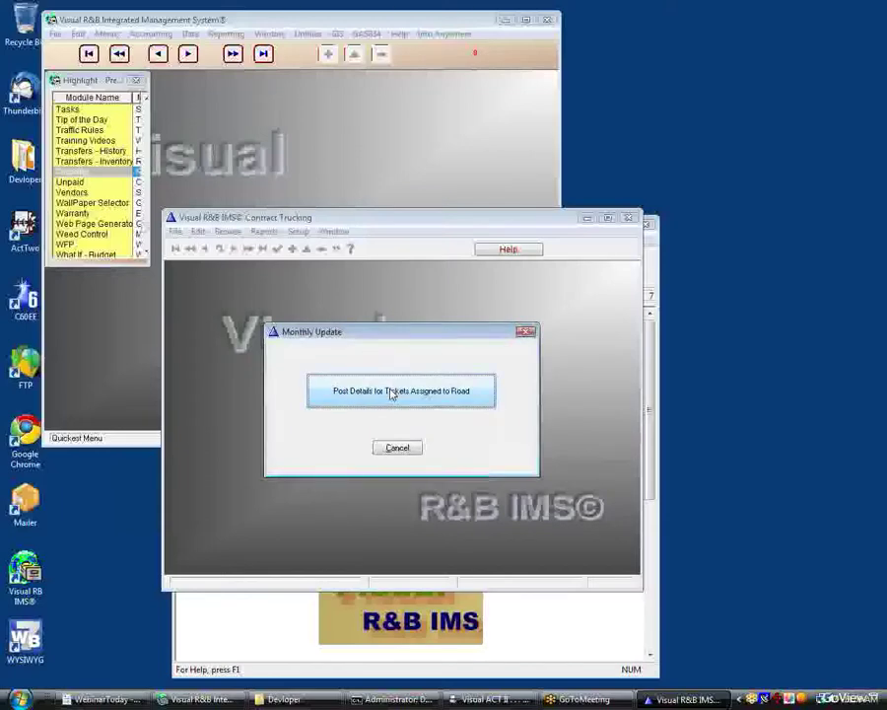
pyautogui.click(395, 453)
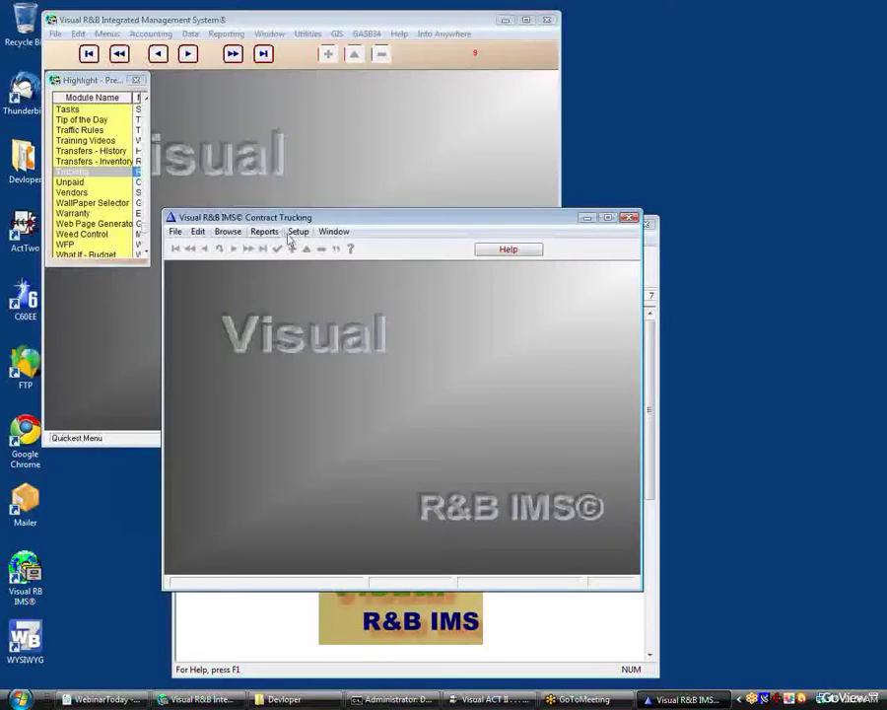
# - Review the available trucking reports and close the report selection without choosing one
pyautogui.click(264, 233)
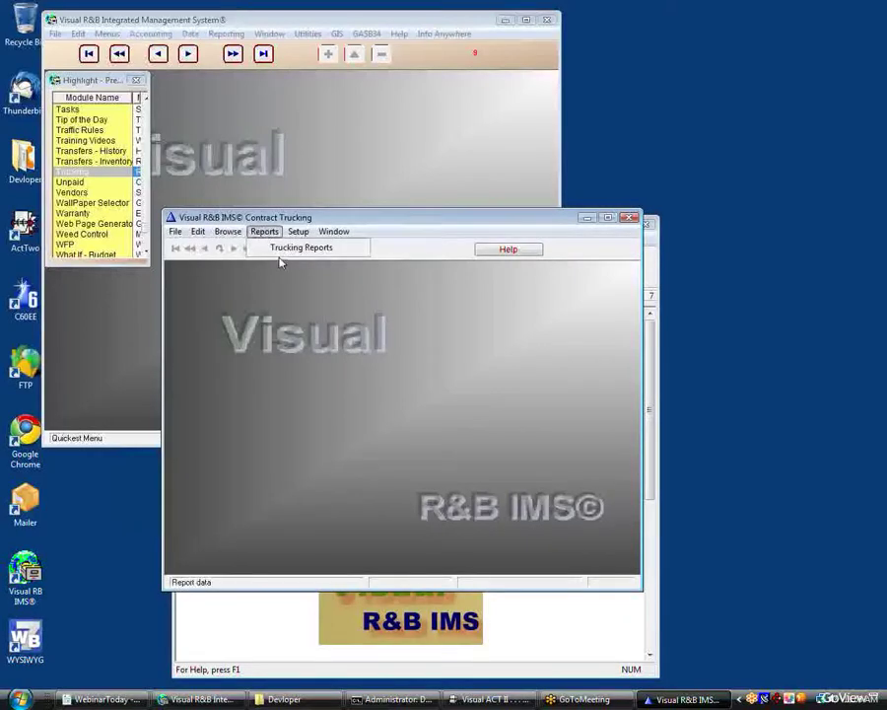
pyautogui.click(285, 249)
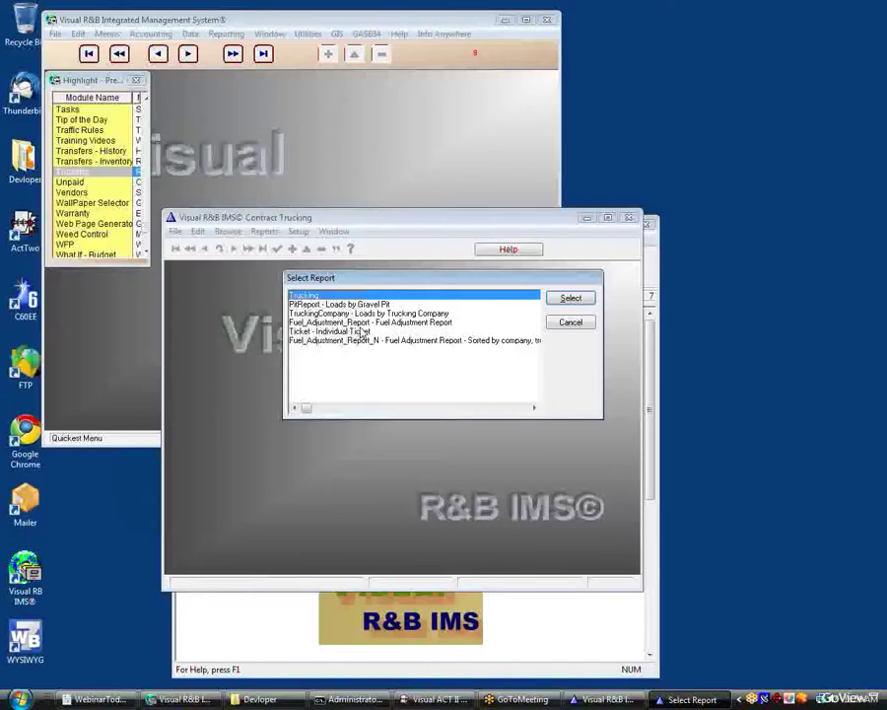
pyautogui.click(564, 322)
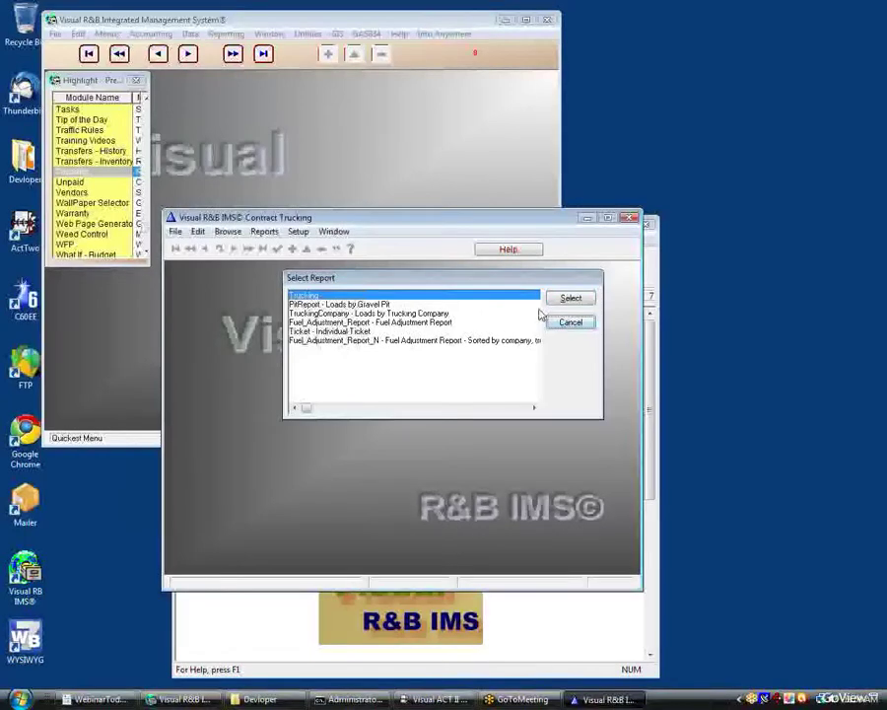
# - Open the Contract Trucking help document, skim its module overview and gravel pit, company and truck setup instructions, and close it
pyautogui.click(509, 251)
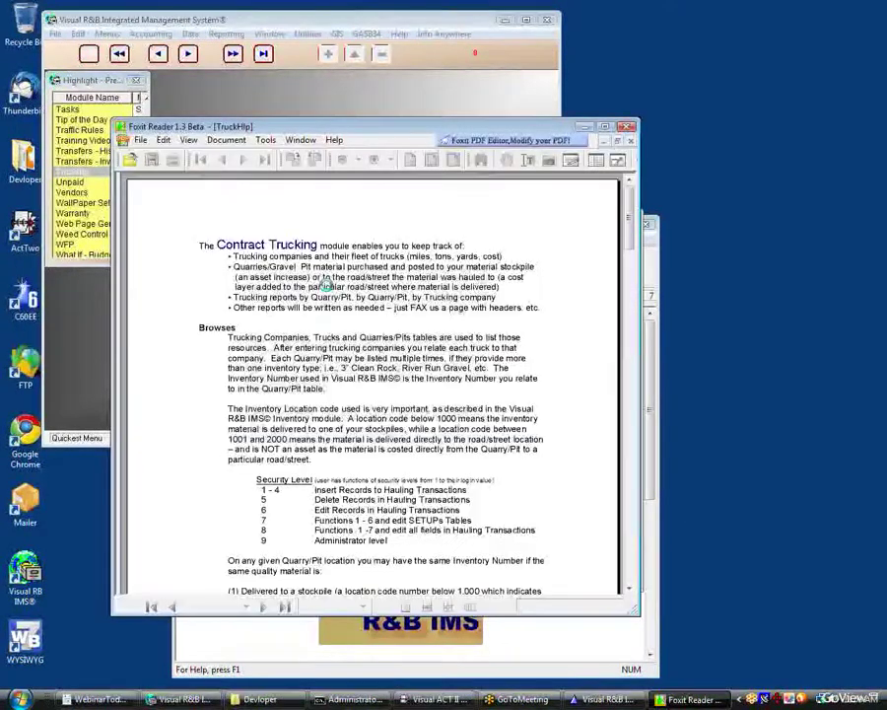
pyautogui.scroll(-15, 326, 286)
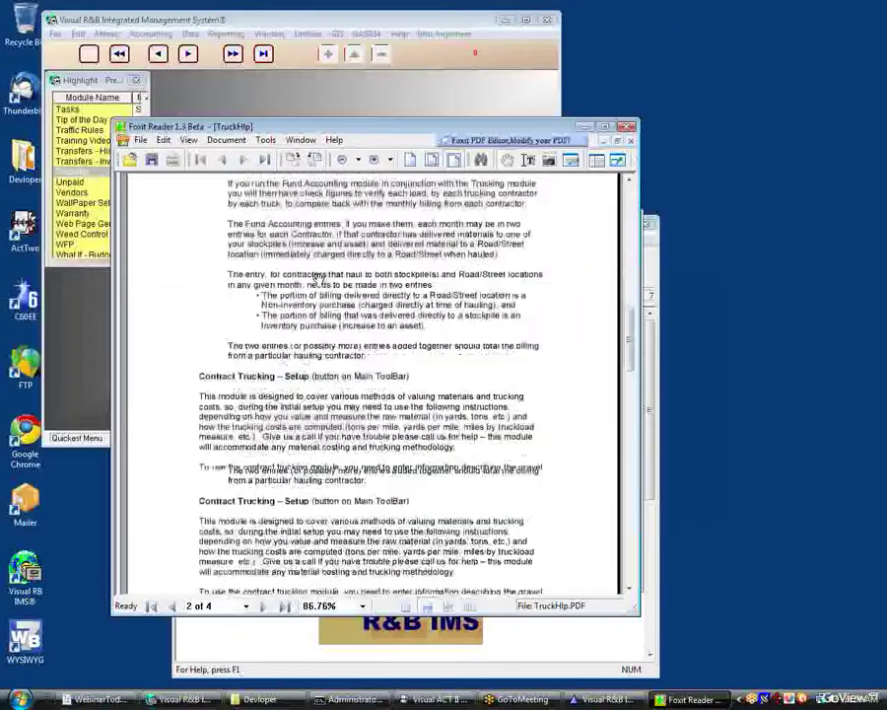
pyautogui.scroll(-15, 319, 282)
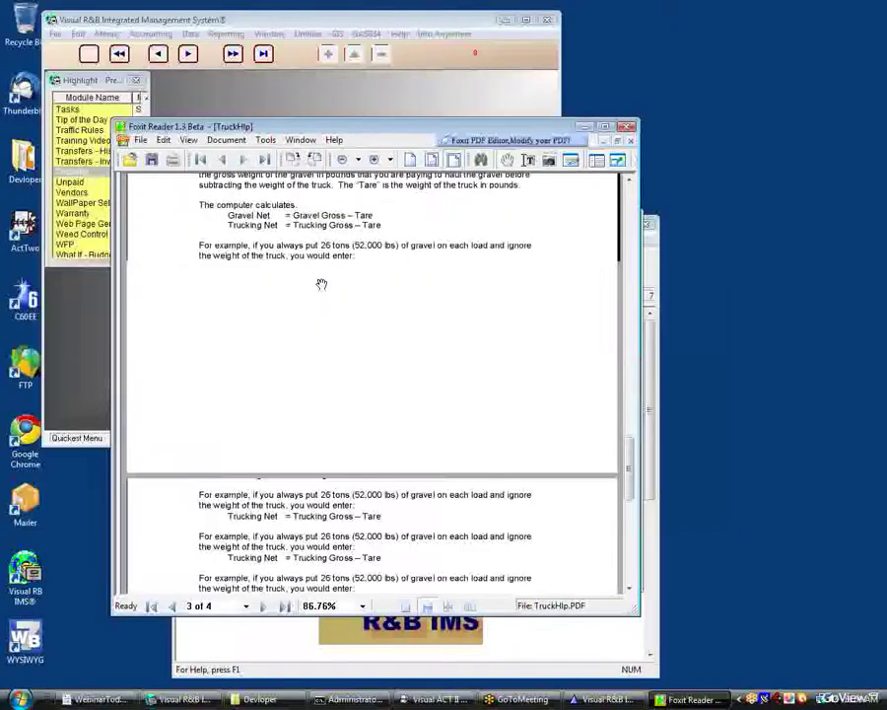
pyautogui.scroll(10, 325, 247)
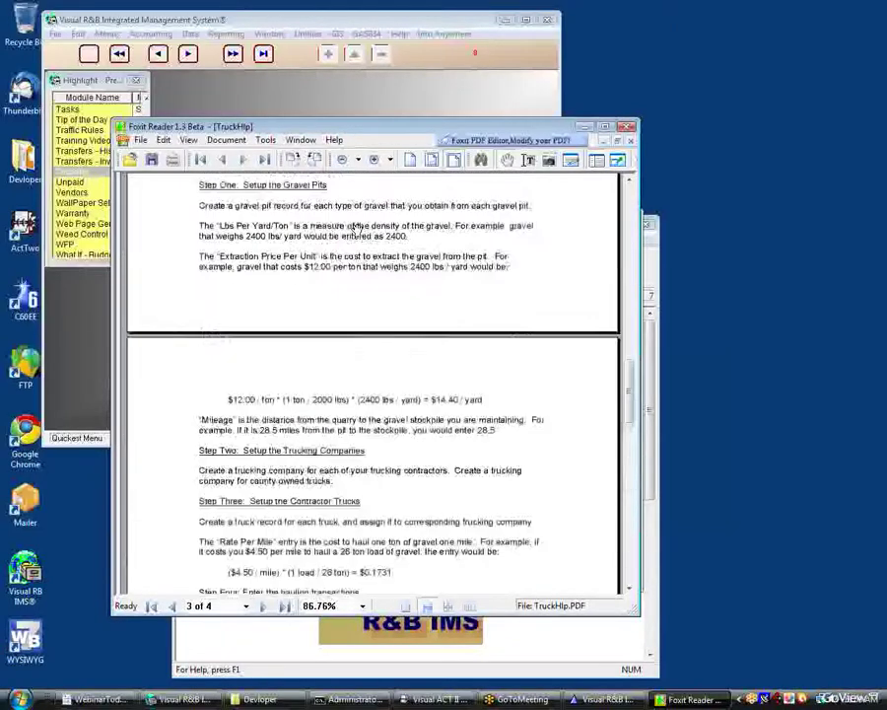
pyautogui.scroll(20, 357, 229)
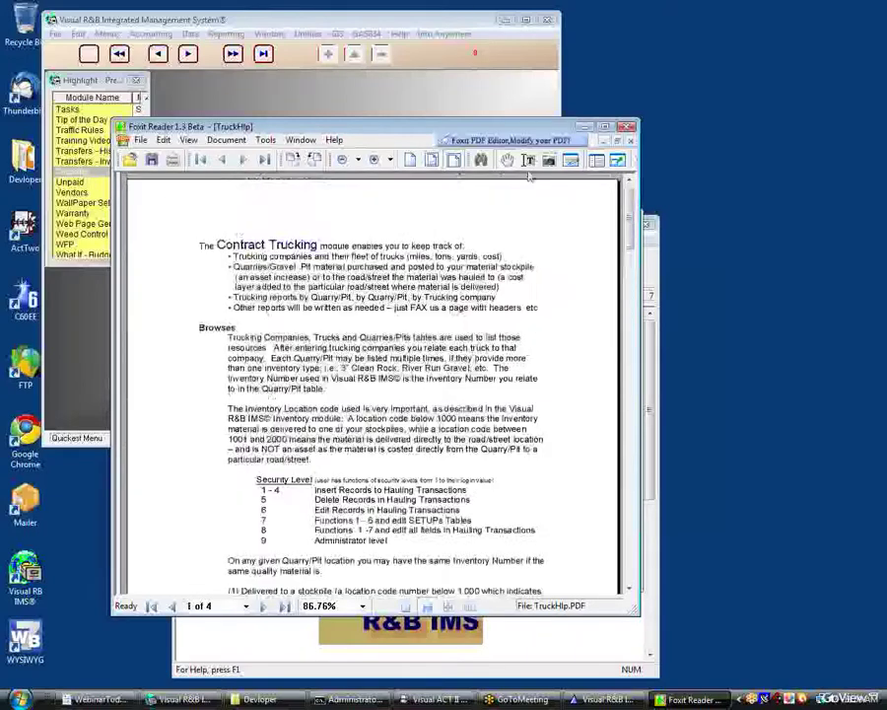
pyautogui.hotkey('alt', 'F4')
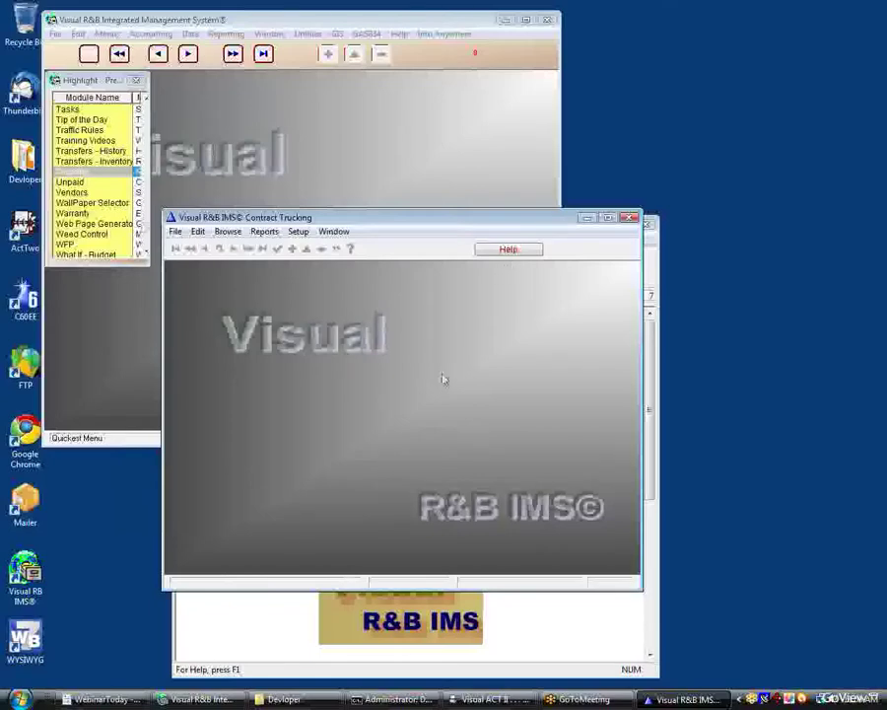
# - Switch to the WebinarToday document in WordPad to show the webinar announcement
pyautogui.click(530, 634)
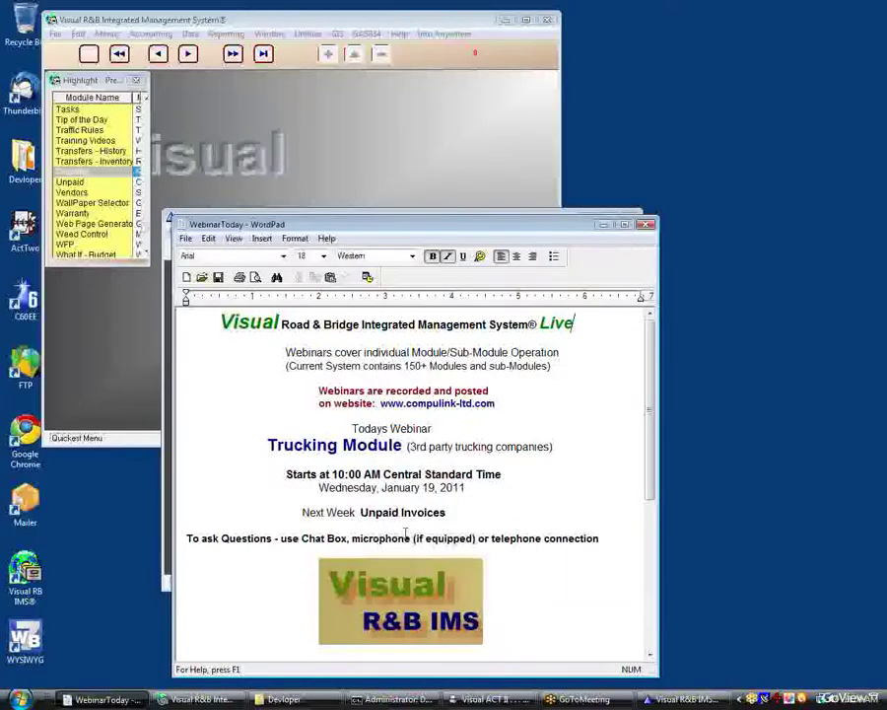